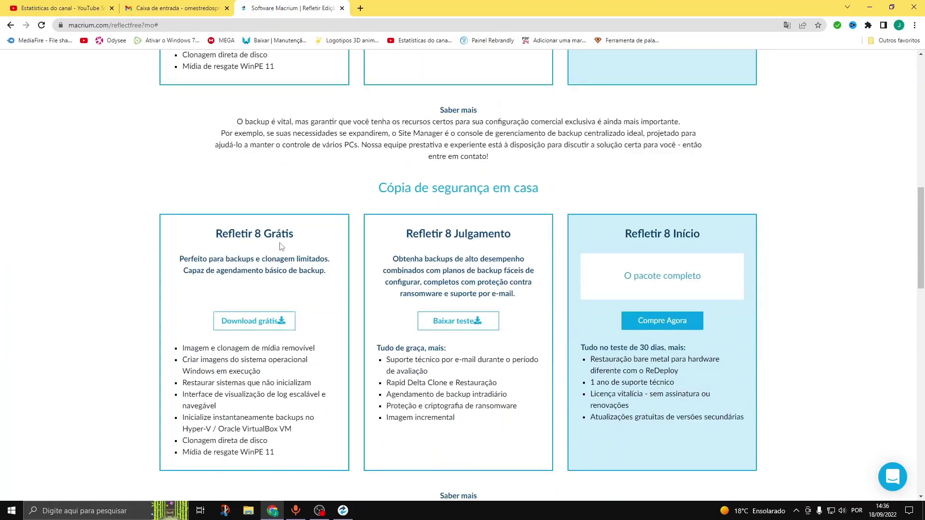
# Step: Download the free Reflect 8 home edition with a personal free licence, leaving the e-mail blank, and dismiss the thank-you message
pyautogui.moveTo(295, 234); pyautogui.dragTo(217, 236)
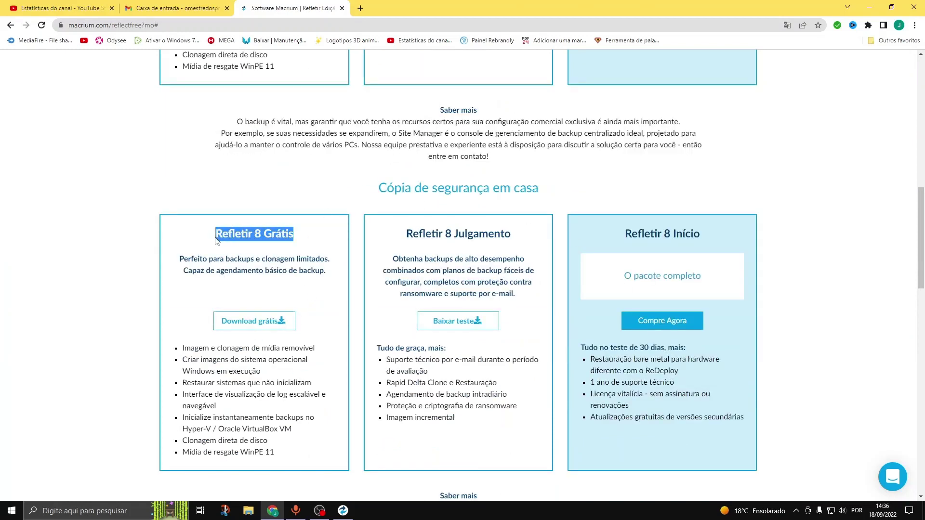
pyautogui.click(255, 322)
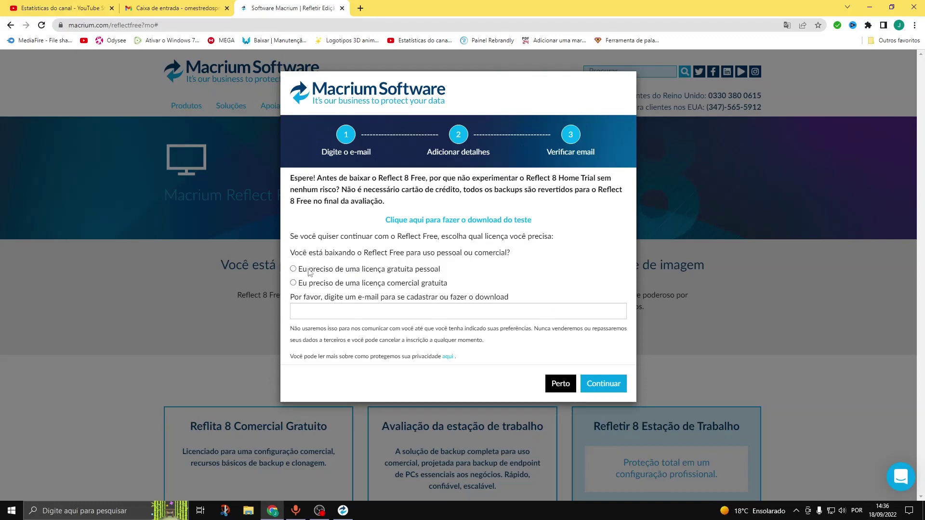
pyautogui.click(294, 268)
pyautogui.click(603, 384)
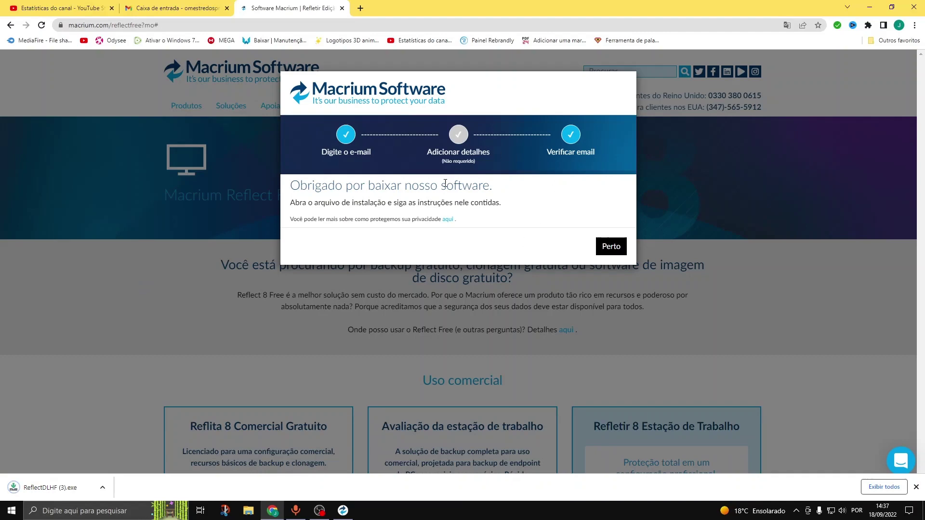
pyautogui.click(610, 247)
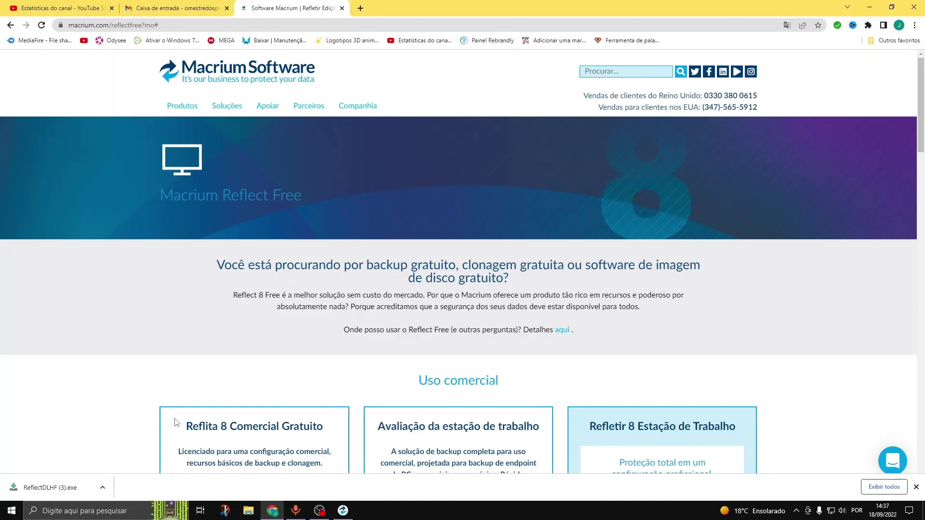
# Step: Switch from the browser to Macrium Reflect, showing its desktop shortcut on the way
pyautogui.click(868, 6)
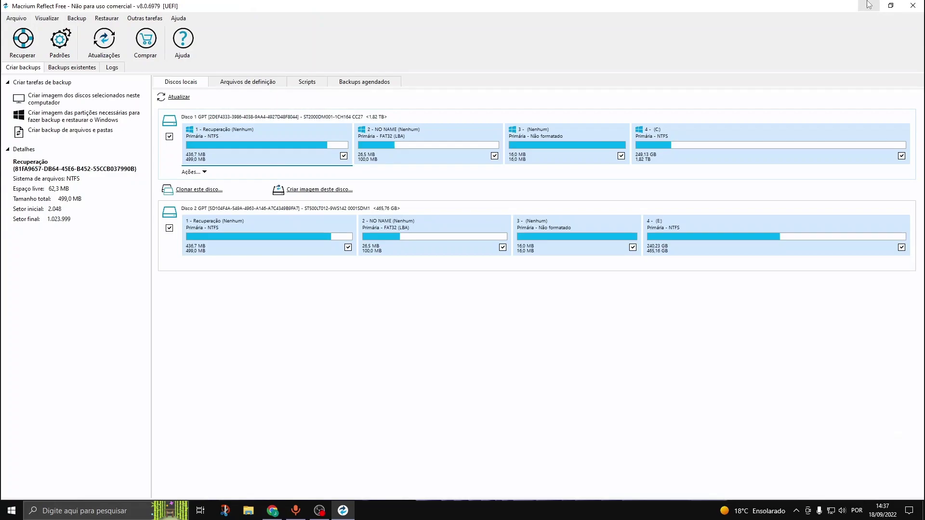
pyautogui.click(868, 5)
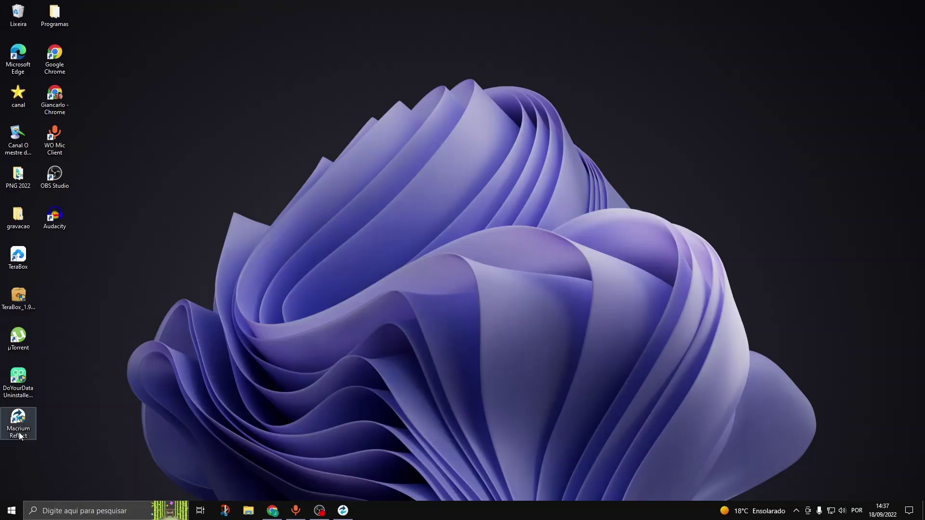
pyautogui.click(342, 510)
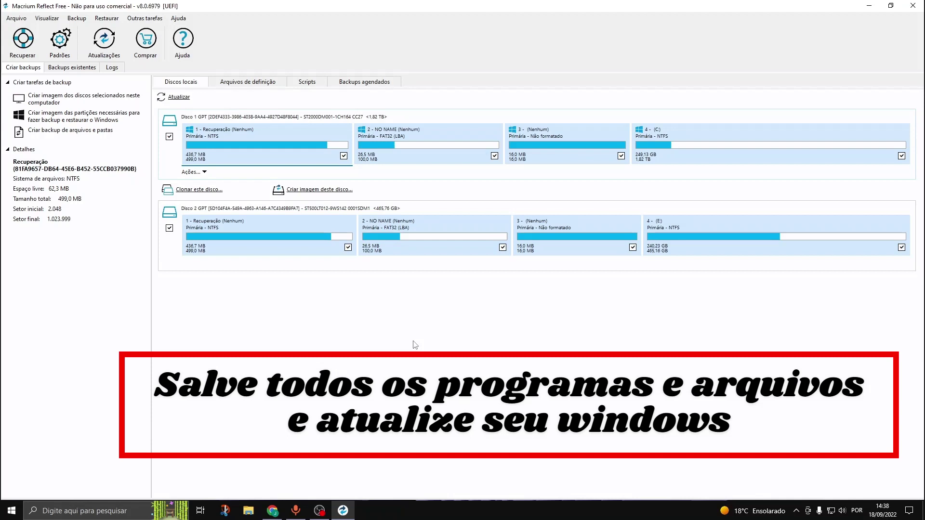
# Step: Open Command Prompt as administrator and start diskpart
pyautogui.click(99, 512)
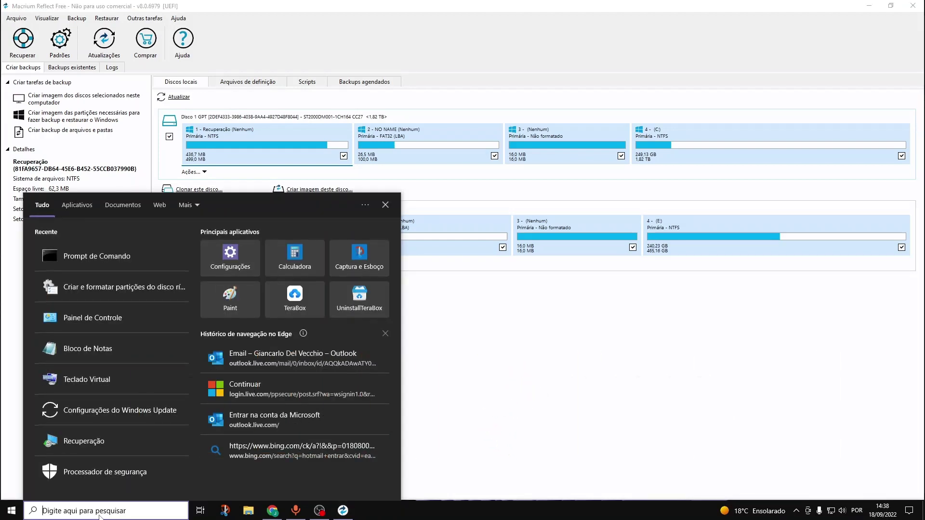
pyautogui.write('c')
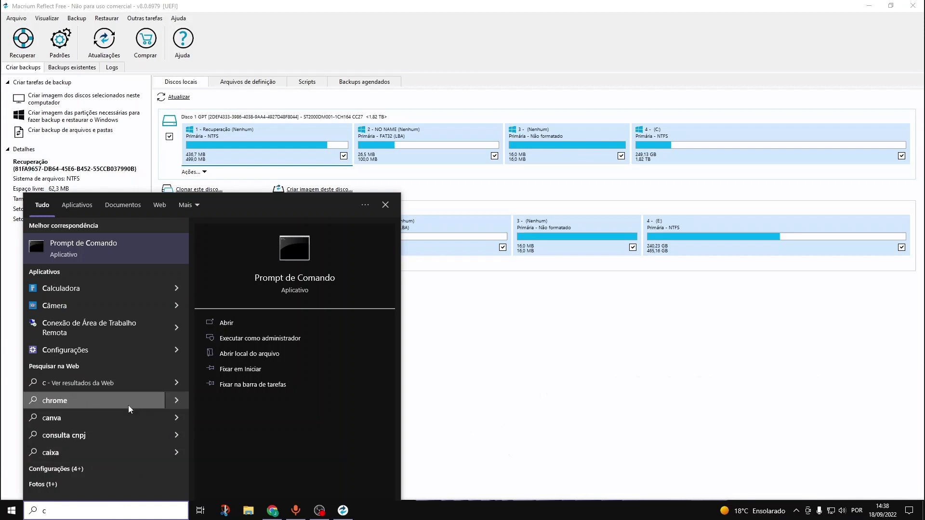
pyautogui.click(245, 339)
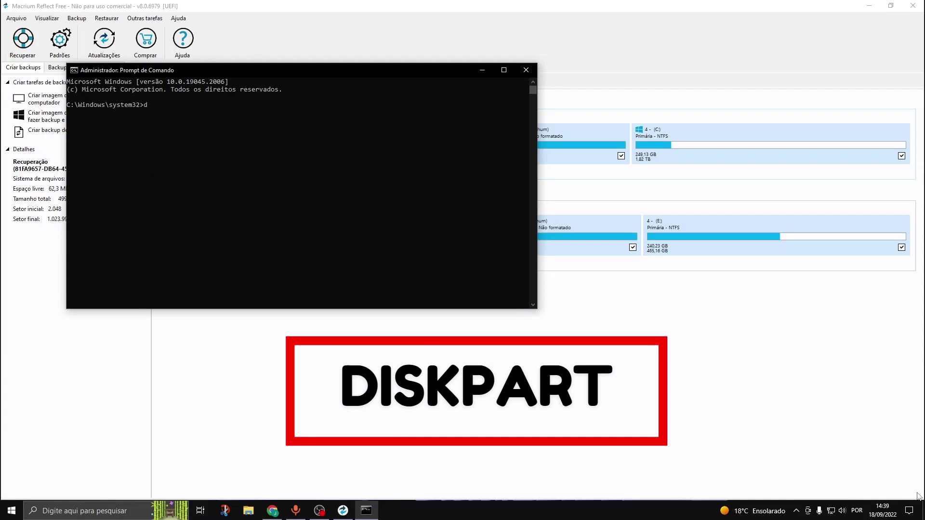
pyautogui.write('iskparty')
pyautogui.press('Return')
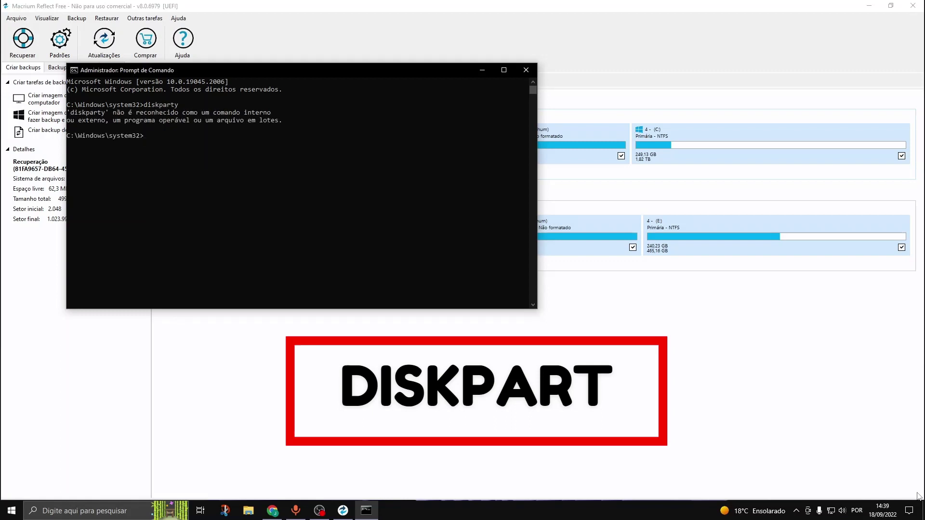
pyautogui.write('diskpart')
pyautogui.press('Return')
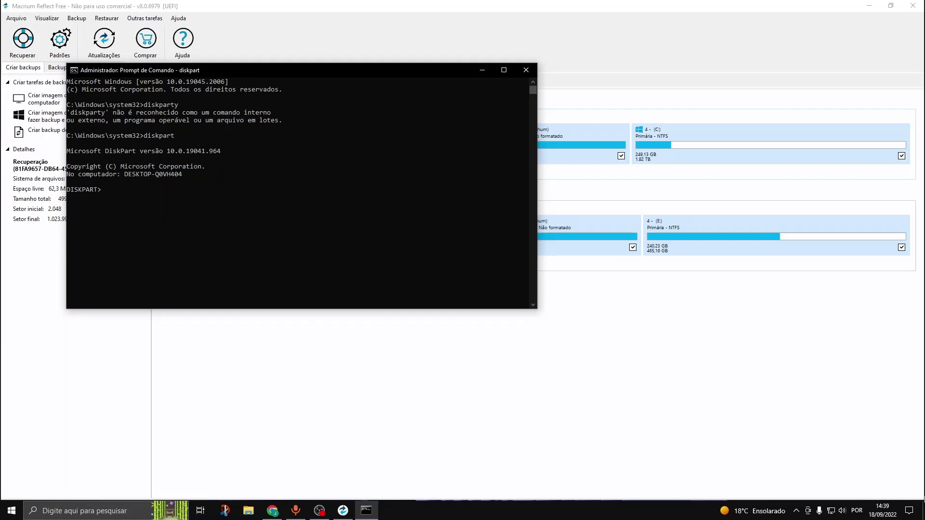
# Step: List the disks in DiskPart and select disk 1
pyautogui.write('list disk')
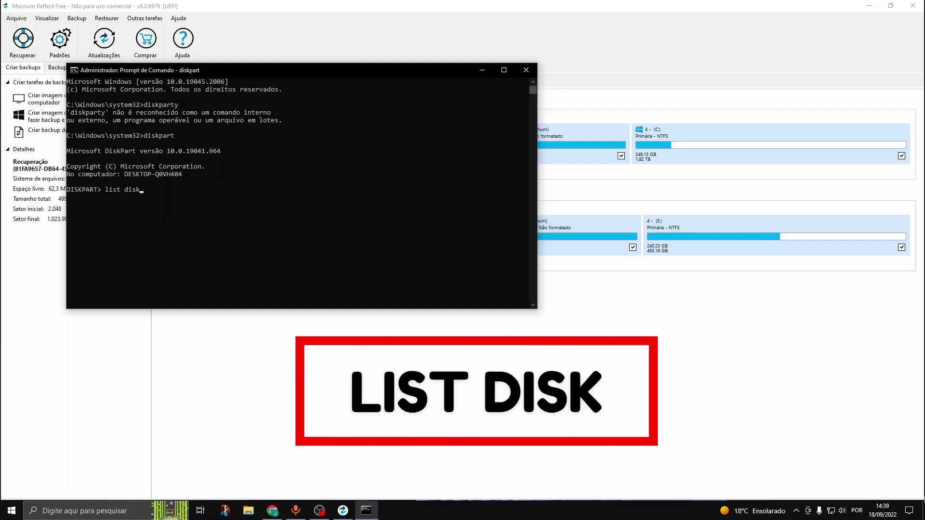
pyautogui.press('Return')
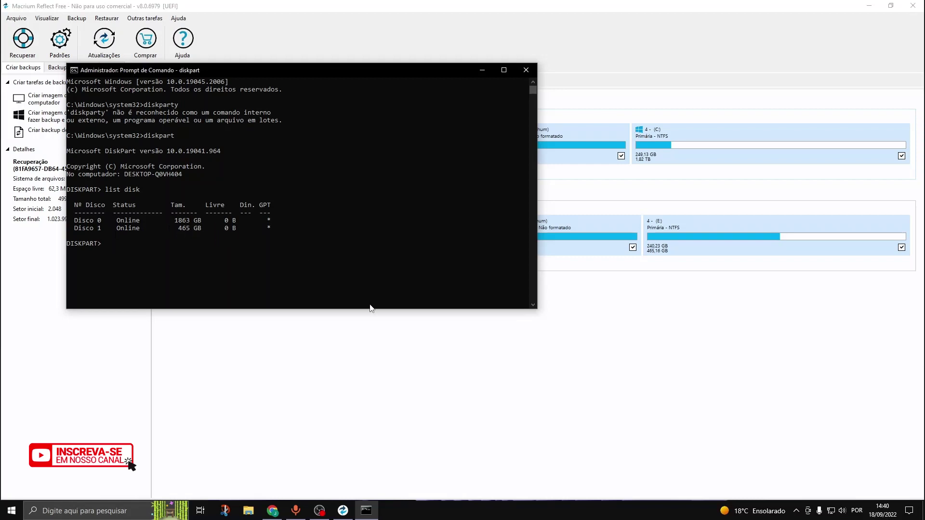
pyautogui.write('elec disk 1')
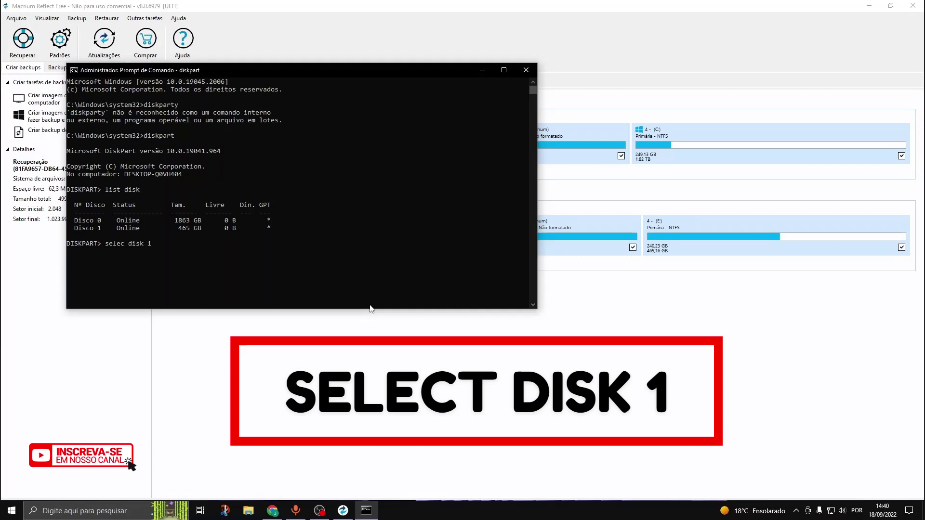
pyautogui.press('Return')
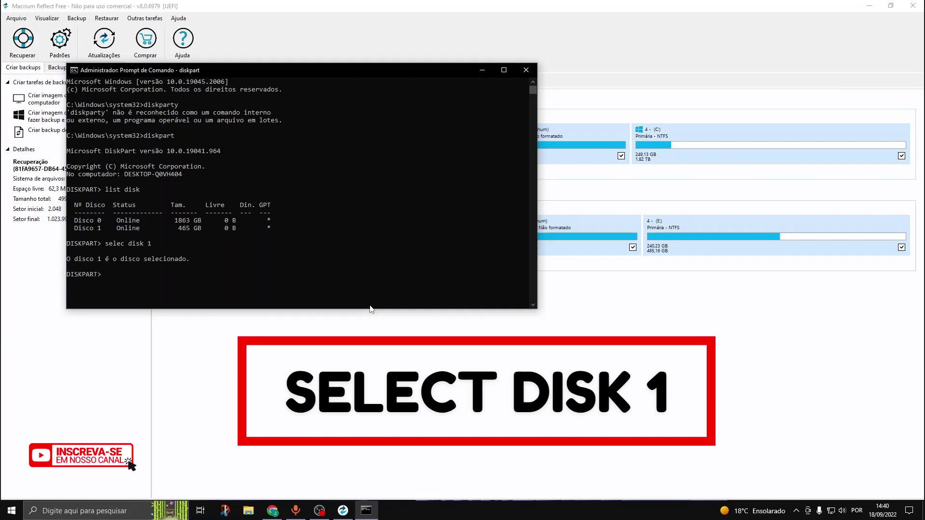
# Step: Run DiskPart's clean command on disk 1 with Disk Management open beside it, and close Command Prompt
pyautogui.write('clean')
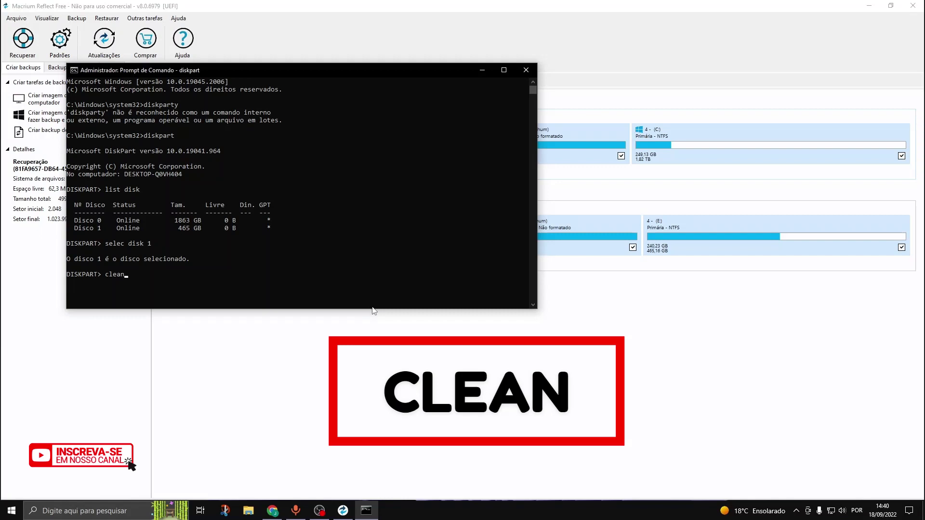
pyautogui.click(126, 510)
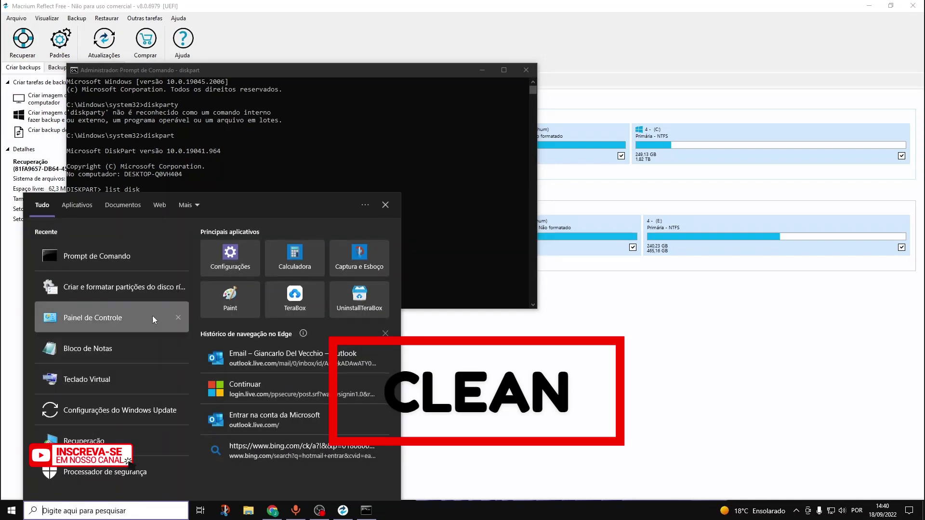
pyautogui.click(145, 289)
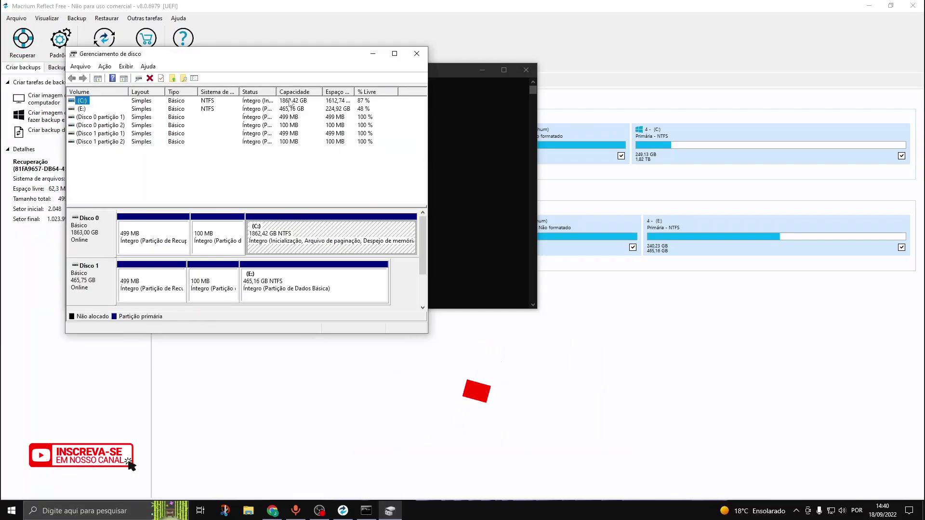
pyautogui.moveTo(248, 60); pyautogui.dragTo(637, 78)
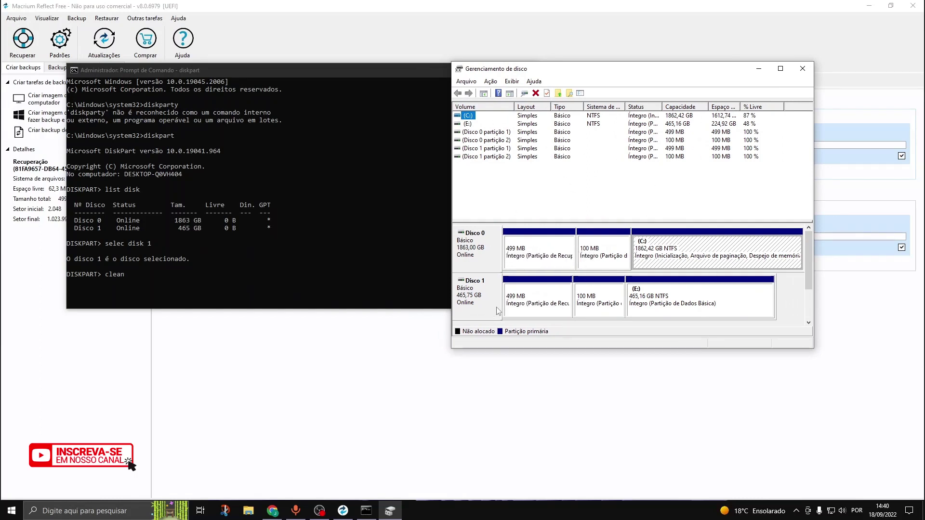
pyautogui.click(145, 277)
pyautogui.click(129, 276)
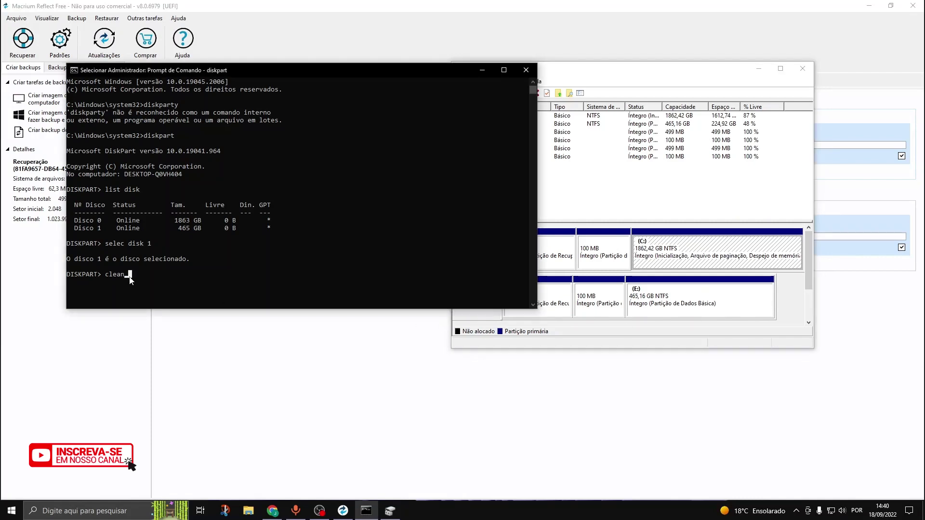
pyautogui.press('Escape')
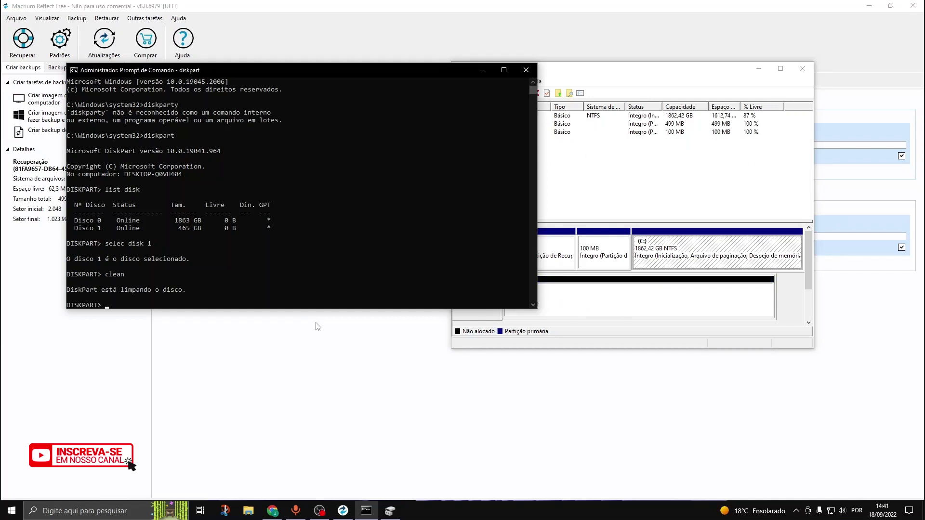
pyautogui.moveTo(344, 72); pyautogui.dragTo(265, 57)
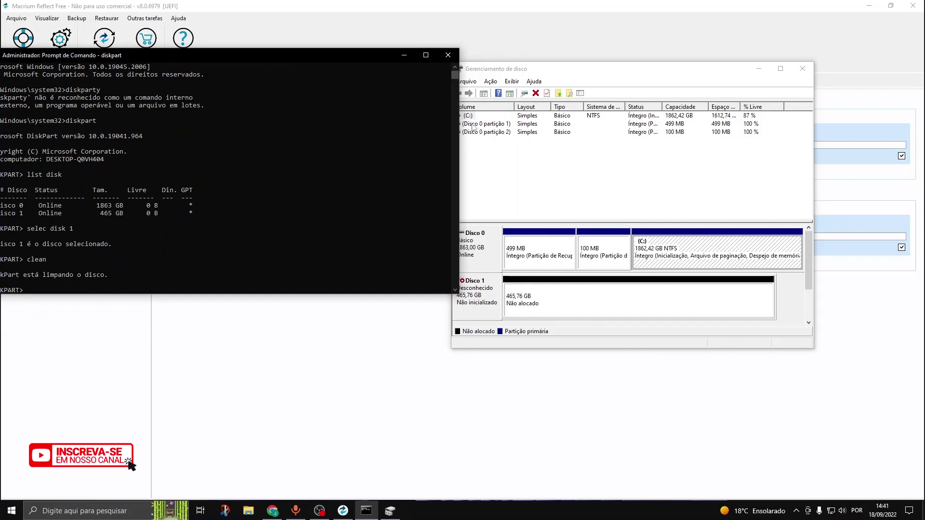
pyautogui.click(447, 56)
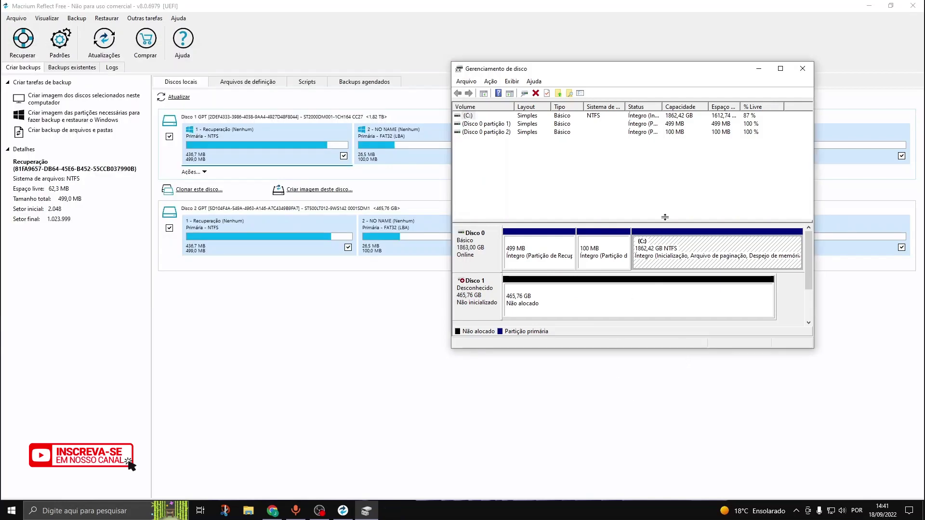
# Step: Check which volume creation options are offered for Disk 1's unallocated space in Disk Management
pyautogui.rightClick(599, 297)
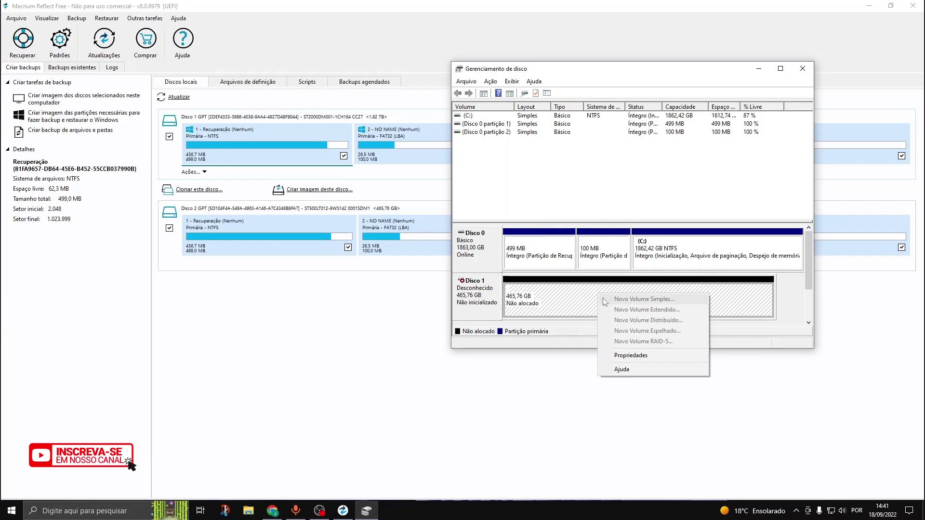
pyautogui.click(569, 301)
pyautogui.rightClick(569, 302)
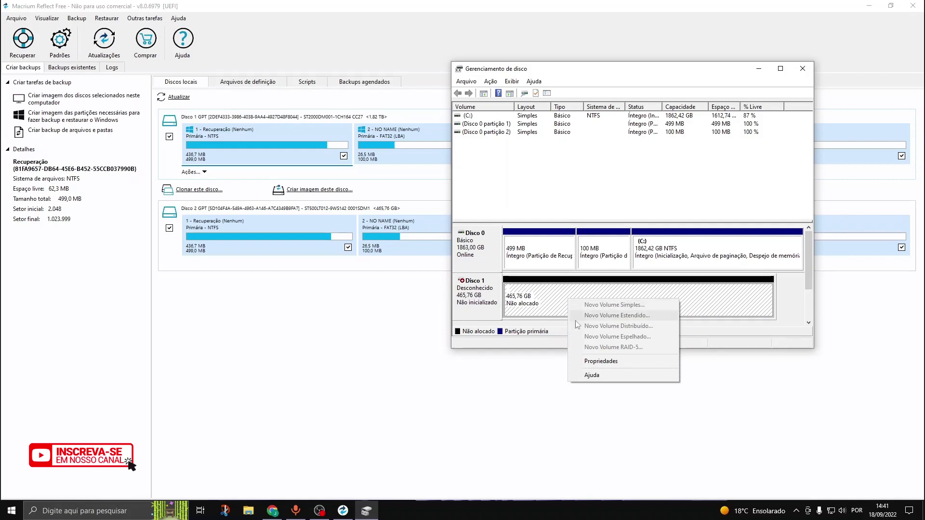
pyautogui.click(527, 308)
pyautogui.rightClick(528, 307)
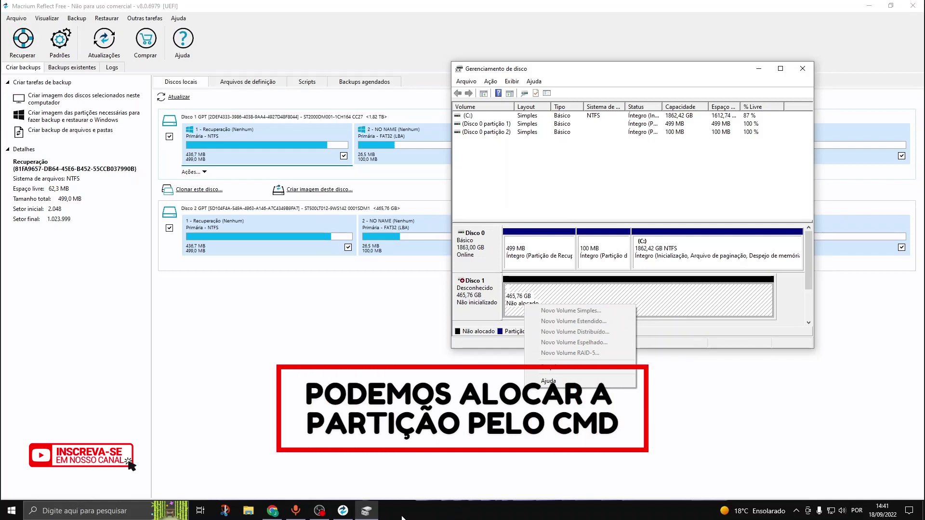
pyautogui.click(366, 510)
pyautogui.click(366, 511)
pyautogui.click(367, 511)
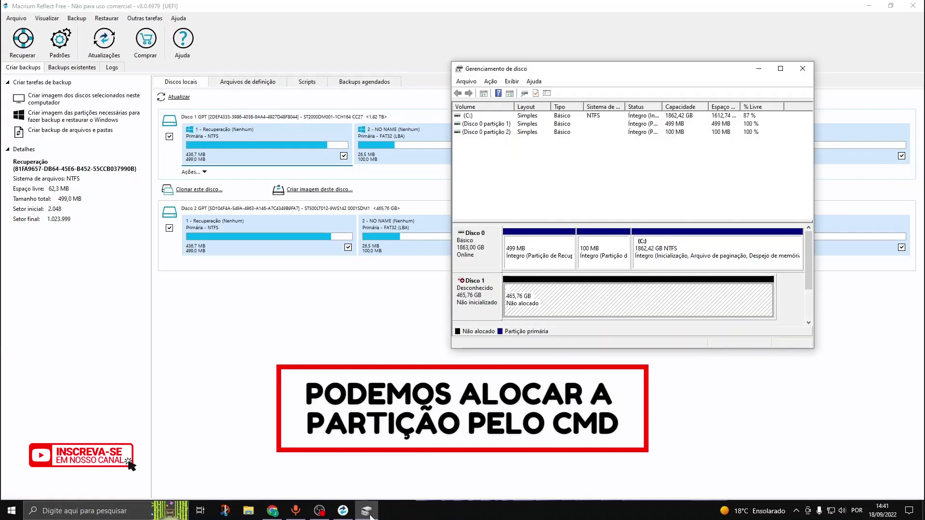
pyautogui.rightClick(606, 303)
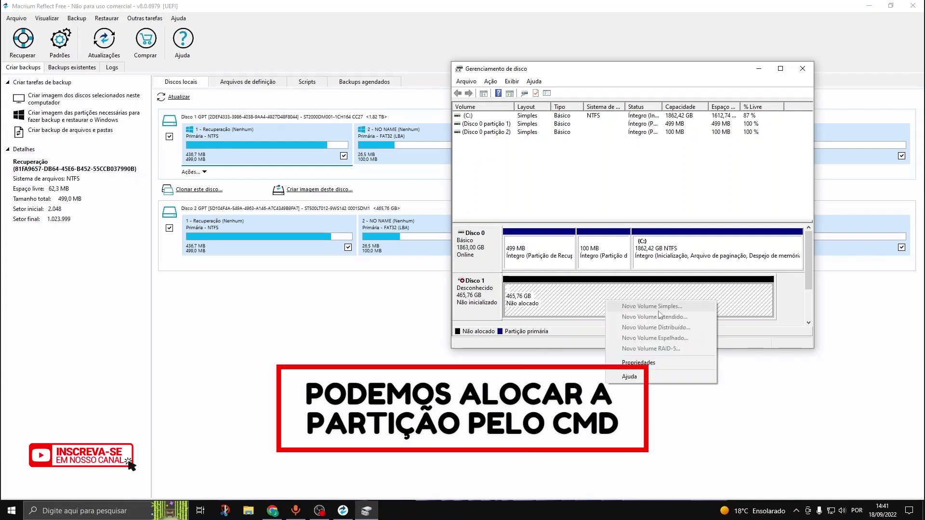
pyautogui.click(597, 305)
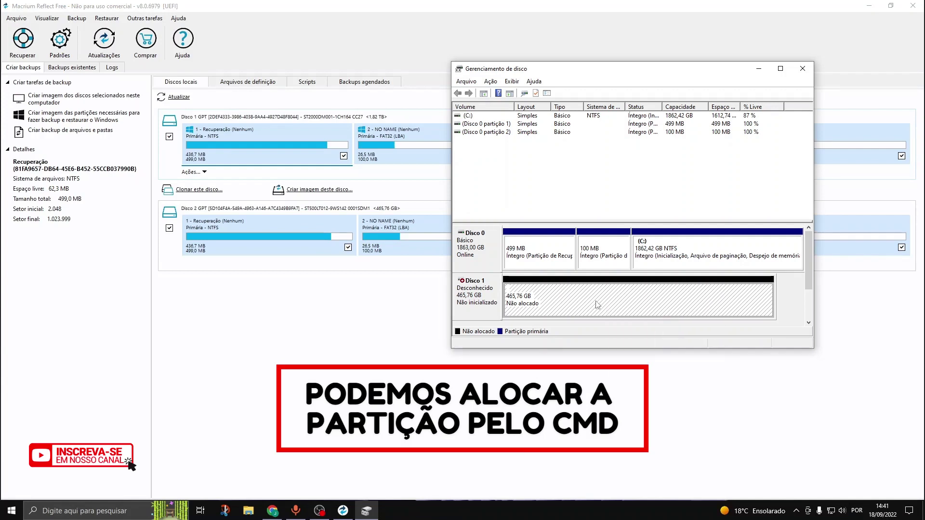
pyautogui.rightClick(671, 306)
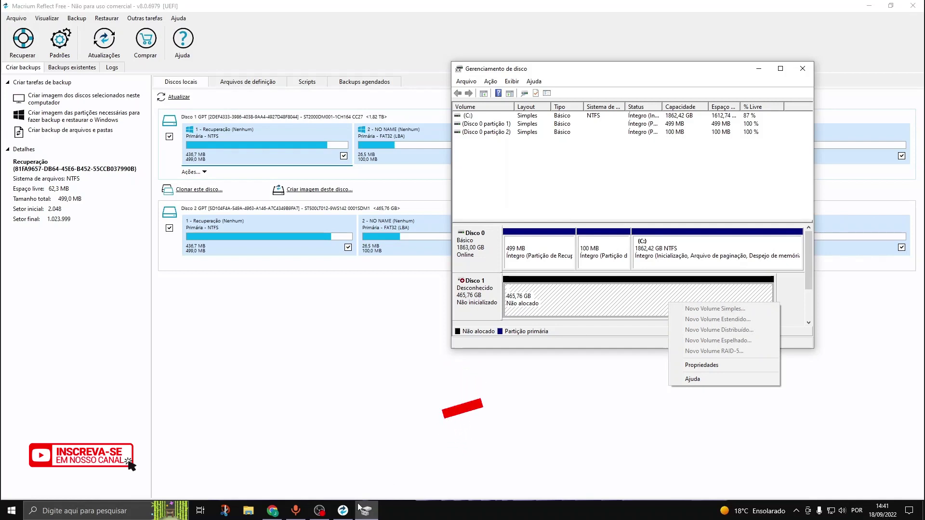
pyautogui.click(651, 310)
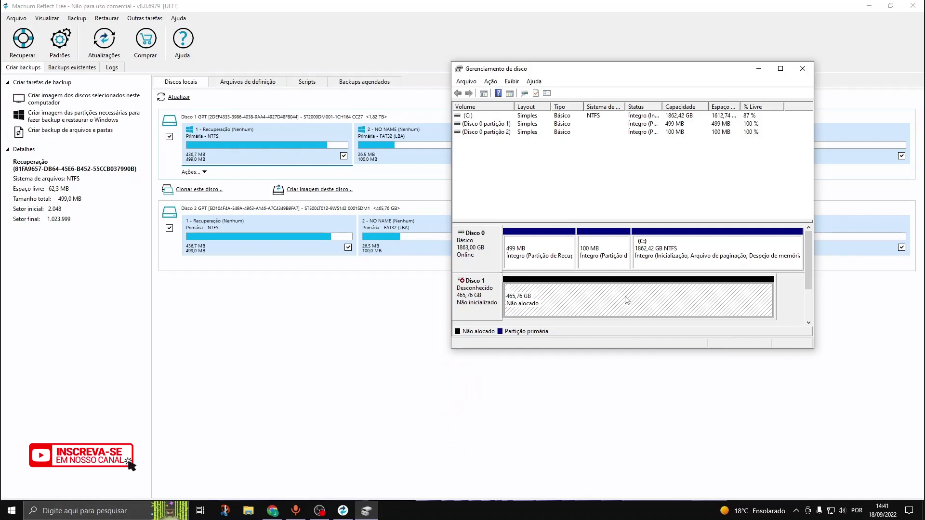
# Step: Return to Macrium Reflect, refresh the local disk list and open the clone wizard with Disk 1 as the source
pyautogui.click(265, 320)
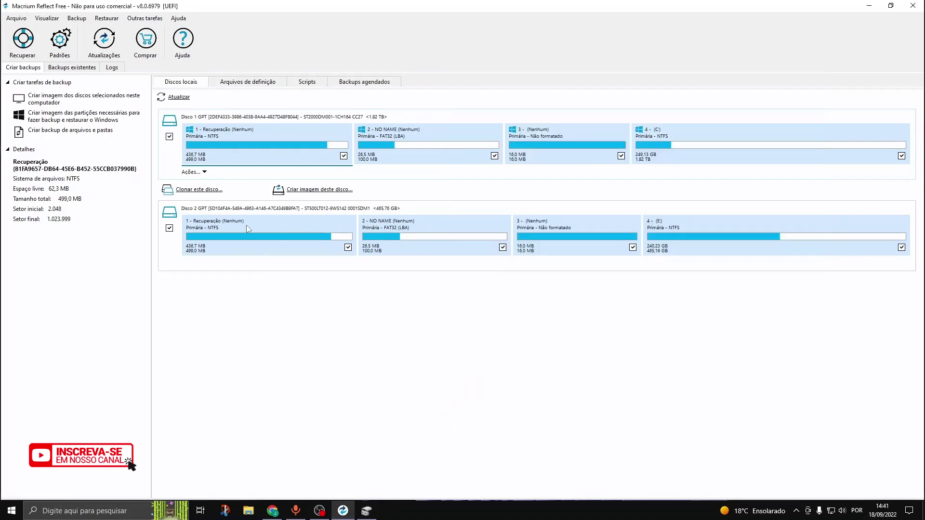
pyautogui.click(179, 98)
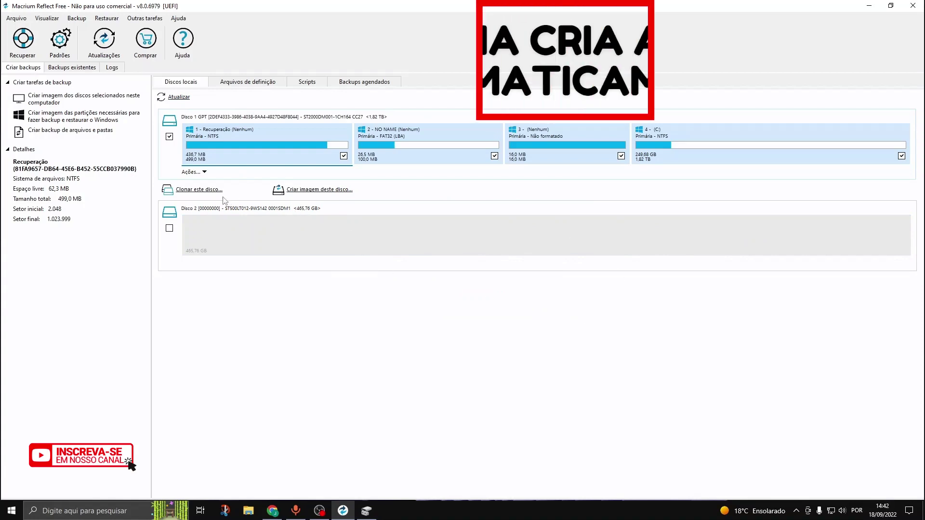
pyautogui.click(204, 193)
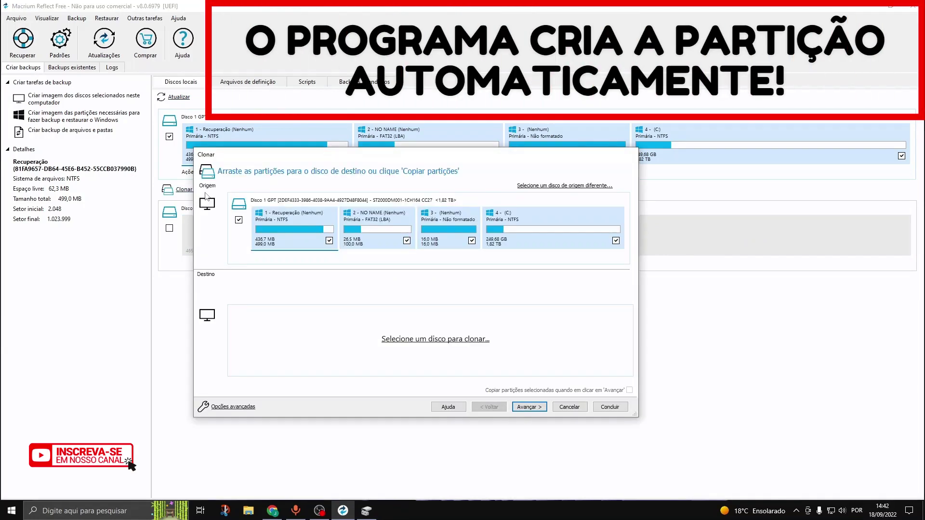
# Step: Choose the 465.76 GB Disk 2 as the clone destination and continue without a schedule to the clone summary
pyautogui.click(464, 343)
pyautogui.click(461, 424)
pyautogui.click(542, 407)
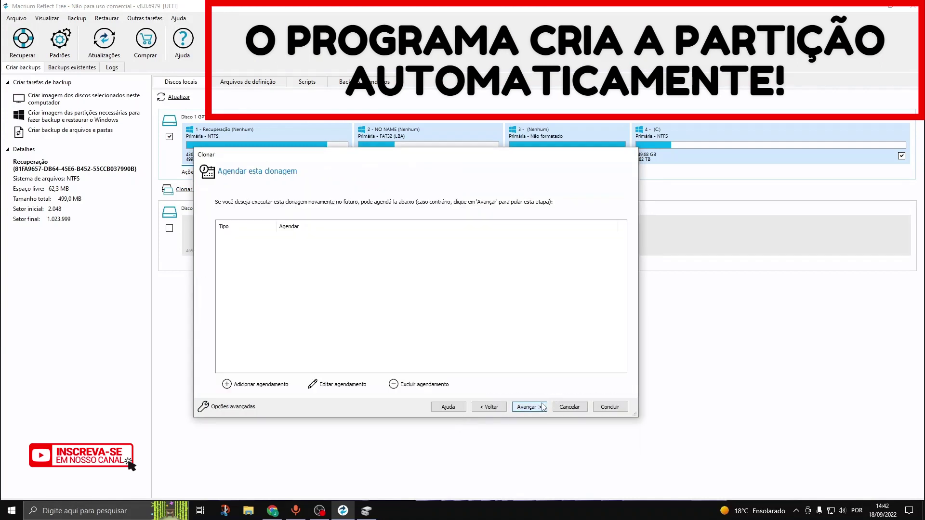
pyautogui.click(542, 407)
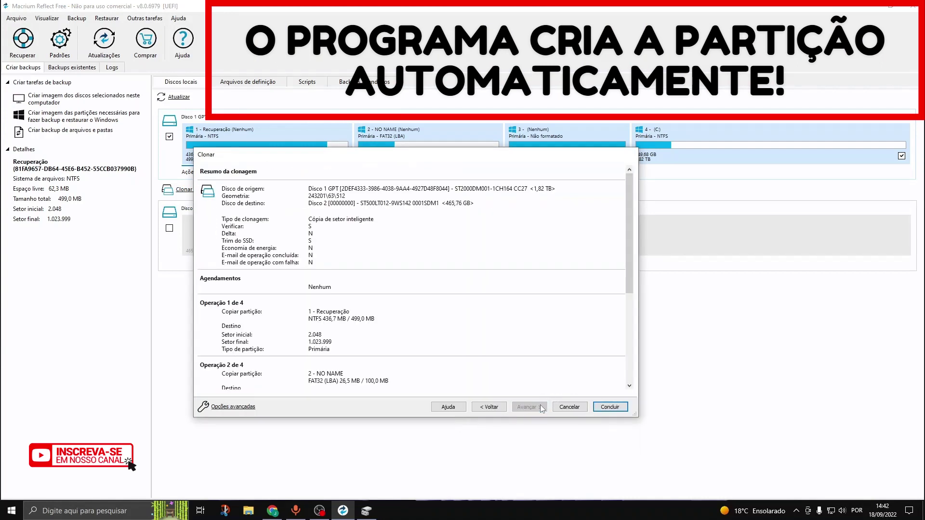
# Step: Return to the wizard's partition layout and bring up Disk Management to compare the planned destination partitions with Disk 1
pyautogui.click(489, 407)
pyautogui.click(489, 407)
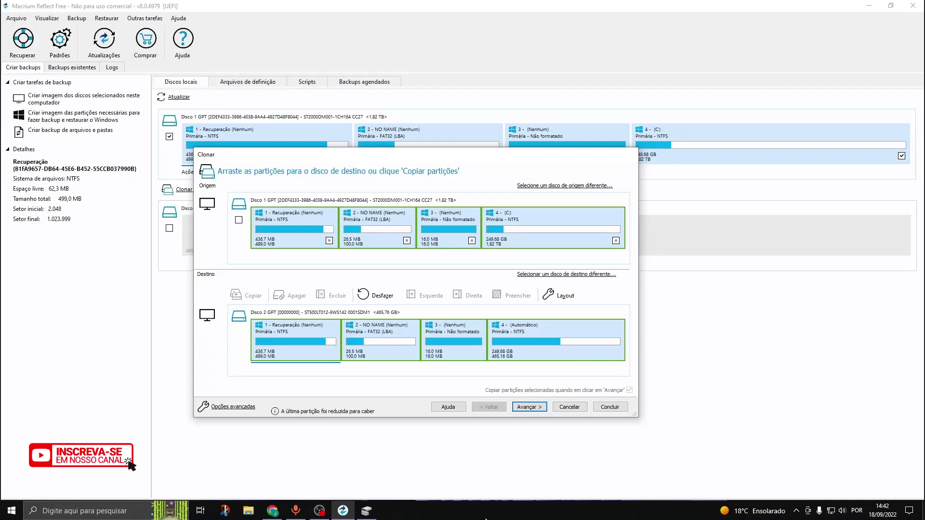
pyautogui.click(367, 515)
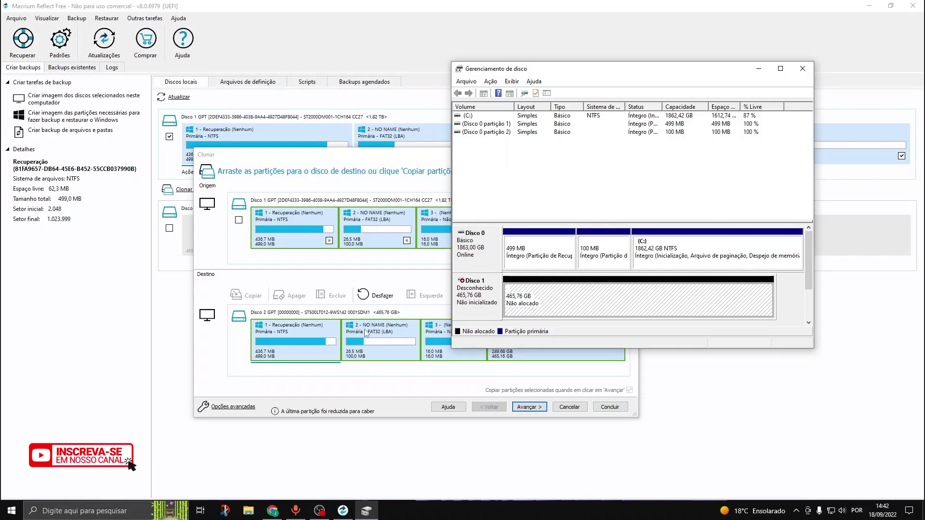
# Step: Continue the clone wizard without adding a schedule and review the source, destination and copy operations in the summary
pyautogui.click(528, 408)
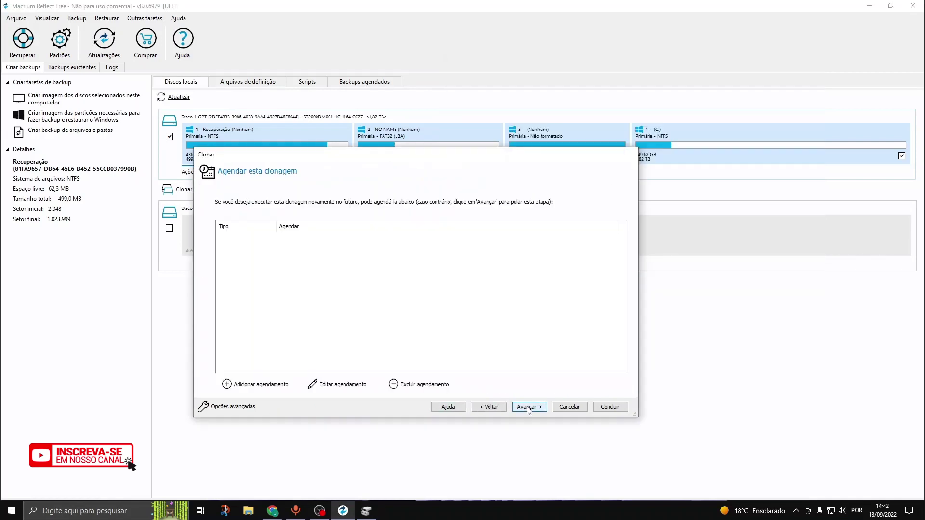
pyautogui.click(528, 407)
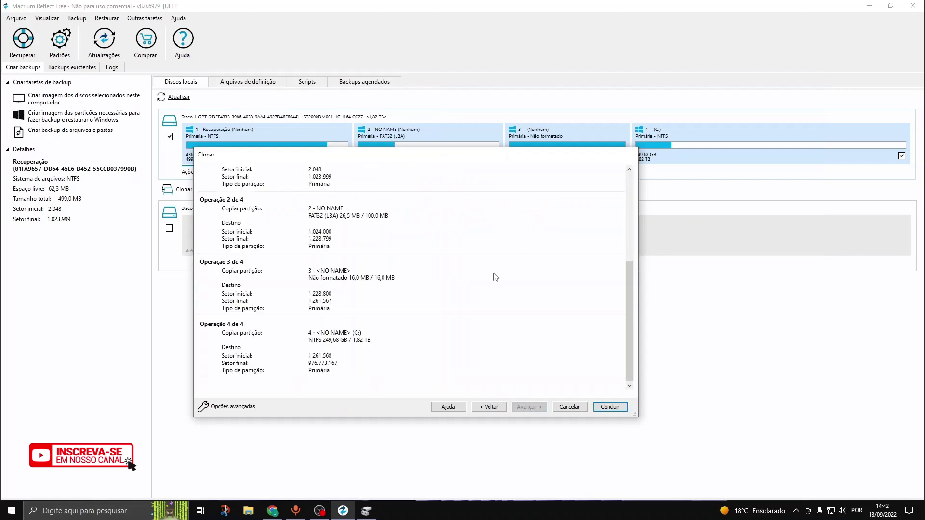
pyautogui.scroll(8, 495, 278)
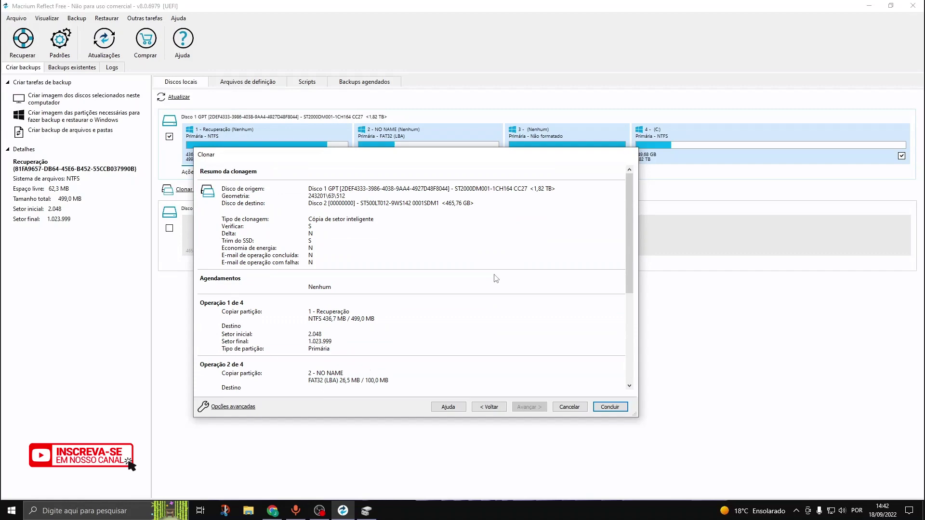
pyautogui.scroll(-6, 496, 279)
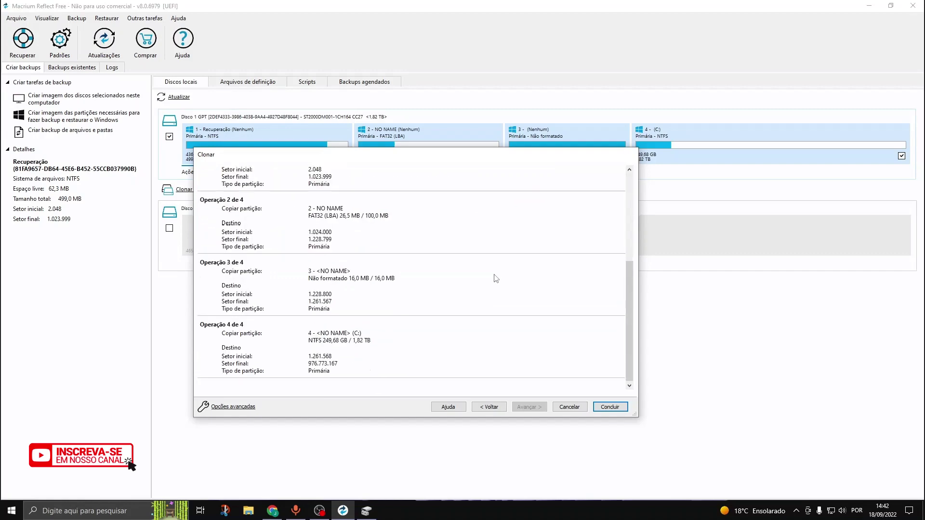
pyautogui.scroll(6, 495, 278)
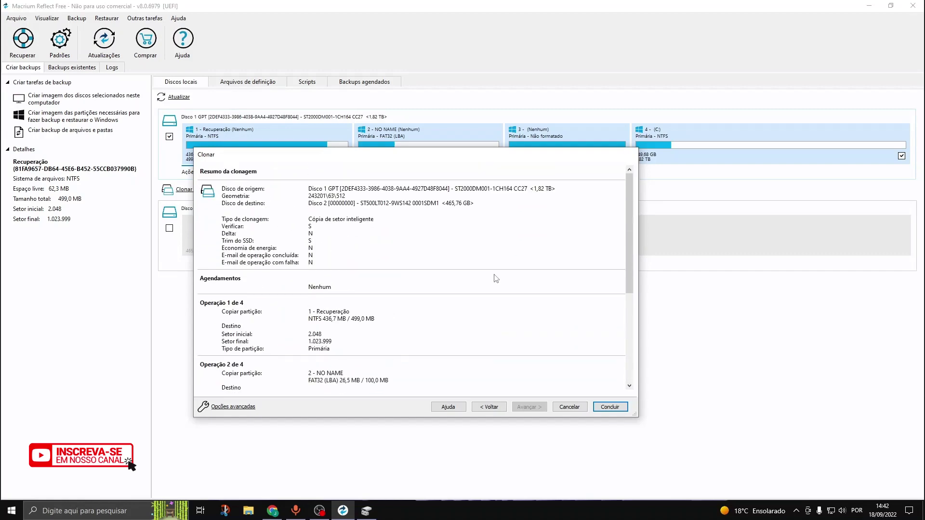
# Step: Finish the wizard and run the clone immediately without saving an XML backup definition, then close Disk Management
pyautogui.click(600, 407)
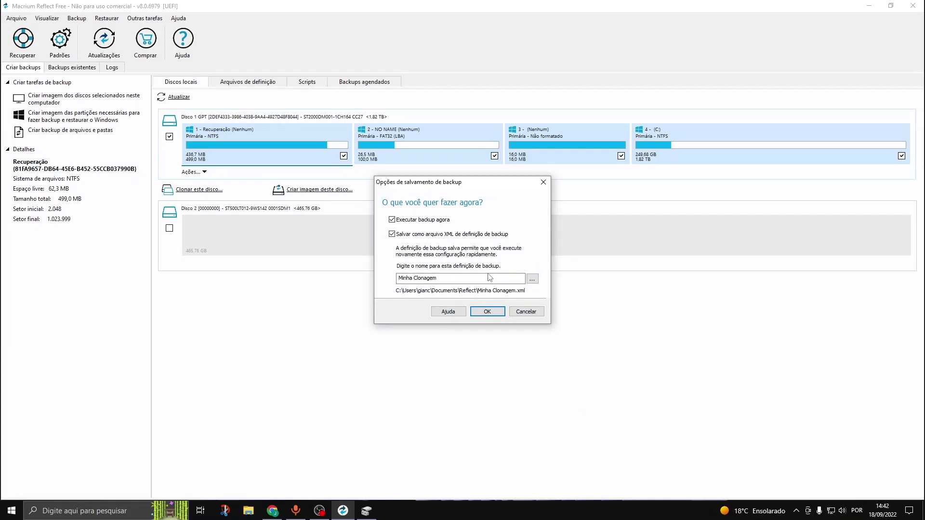
pyautogui.click(421, 279)
pyautogui.click(394, 235)
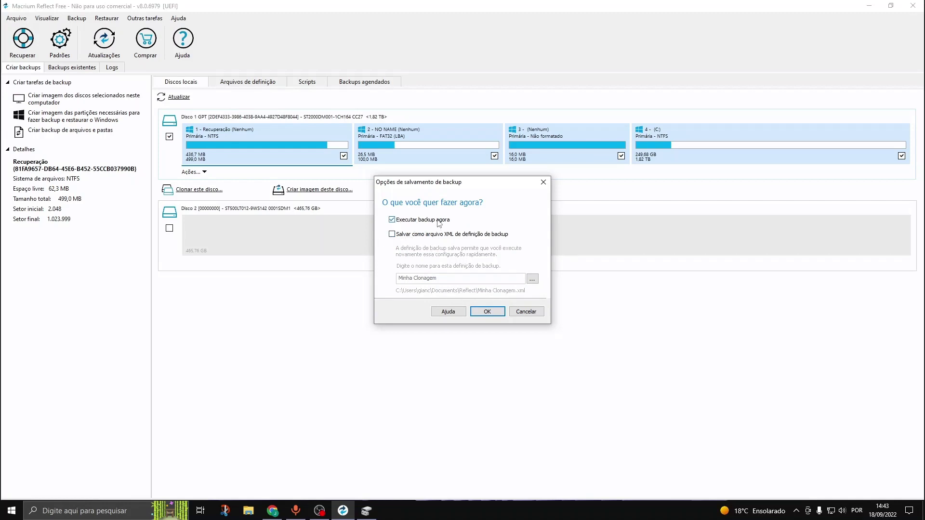
pyautogui.click(488, 312)
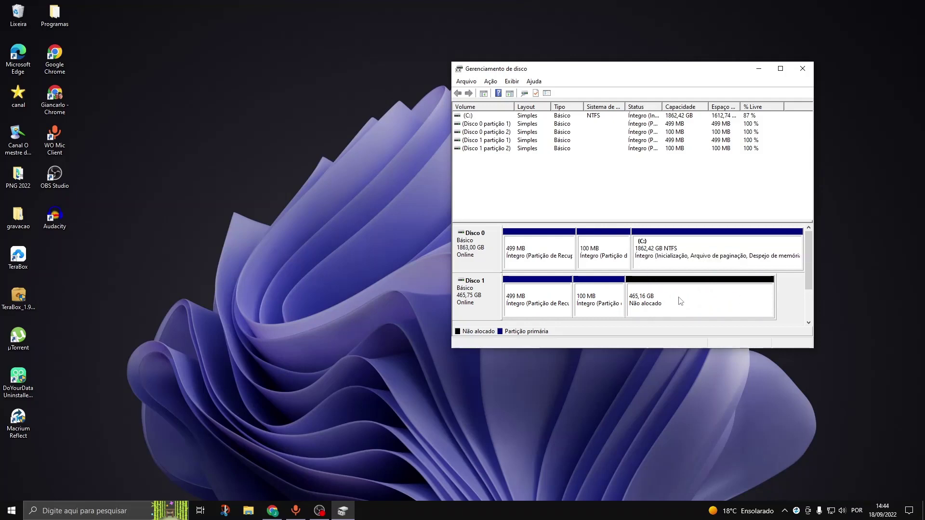
pyautogui.click(802, 68)
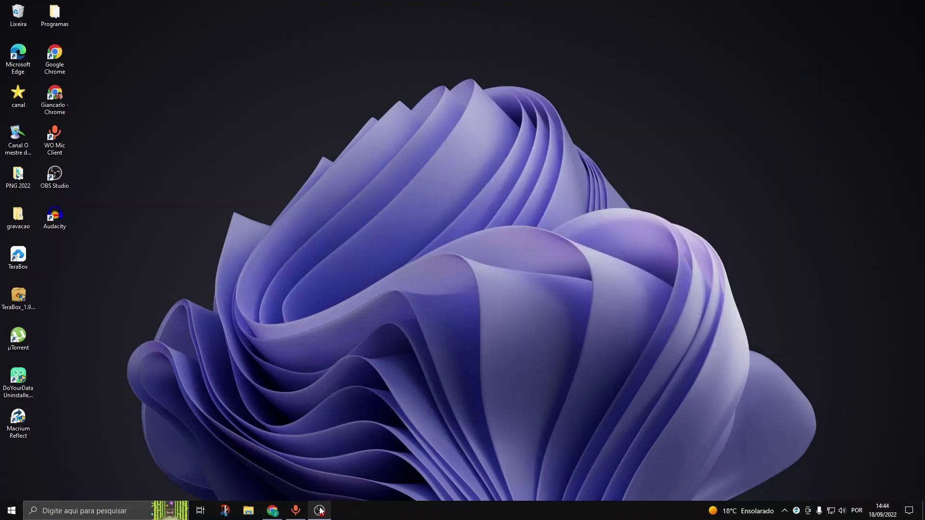